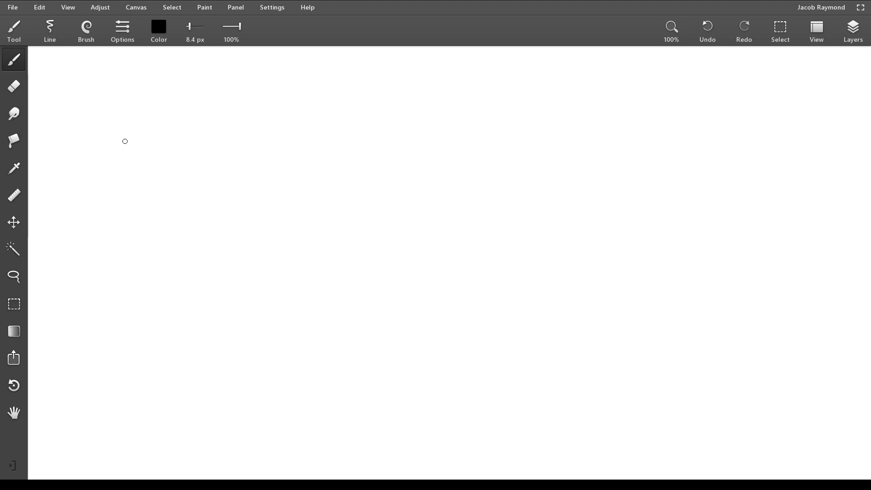
Write the A and B column headers and draw the header rule and input/output divider
mouse_move(72, 99)
left_mouse_down()
mouse_move(87, 103)
mouse_move(86, 92)
left_mouse_up()
left_click_drag(116, 77, 117, 102)
left_click_drag(162, 72, 166, 222)
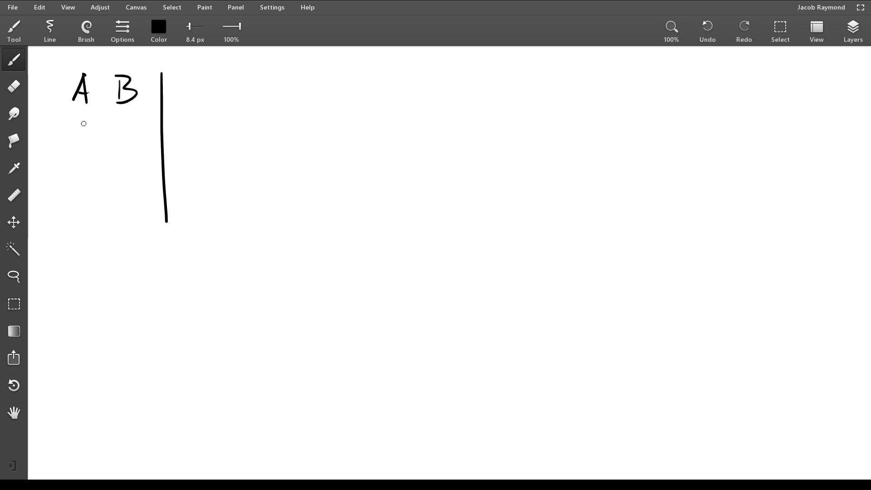
left_click_drag(72, 112, 214, 120)
Write the four input rows 00, 01, 10 and 11 under A and B
left_click_drag(95, 128, 133, 131)
left_click_drag(96, 160, 94, 159)
left_click_drag(126, 156, 126, 174)
mouse_move(92, 181)
left_mouse_down()
mouse_move(93, 198)
mouse_move(130, 182)
left_mouse_up()
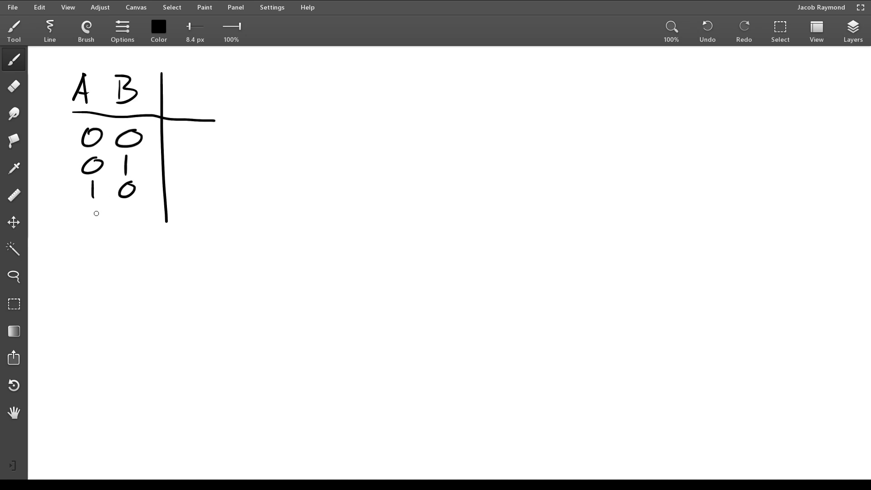
left_click_drag(96, 205, 93, 226)
left_click_drag(127, 211, 126, 224)
Add the Q header and write outputs 1, 0, 1, 0 in the Q column
left_click_drag(193, 80, 193, 82)
mouse_move(190, 86)
left_mouse_down()
mouse_move(208, 113)
mouse_move(191, 144)
left_mouse_up()
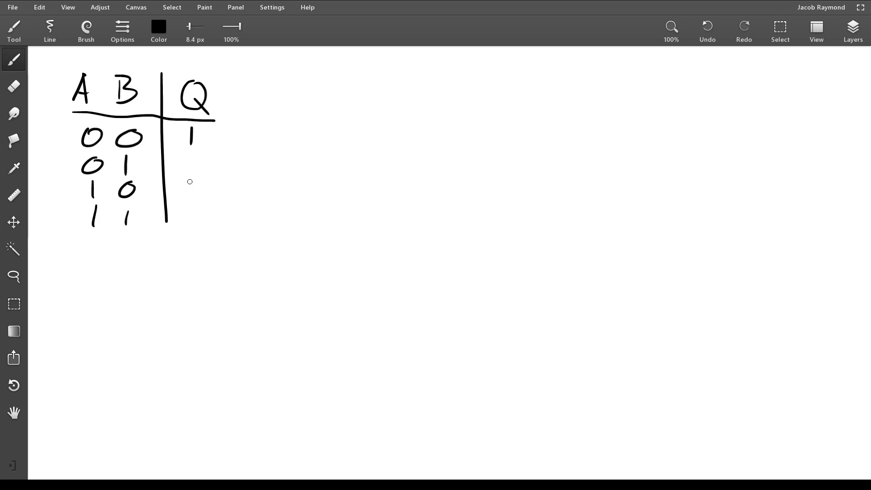
left_click_drag(191, 174, 190, 189)
left_click_drag(195, 157, 194, 158)
left_click_drag(196, 199, 196, 201)
Mark row 00 with an arrow and write its minterm Ā B̄ after an arrow from its output
left_click_drag(219, 135, 258, 139)
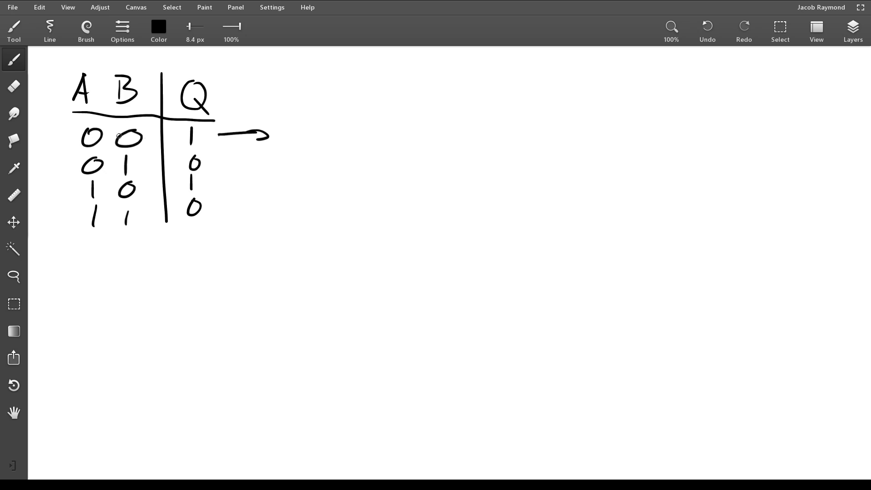
left_click_drag(45, 137, 68, 136)
left_click_drag(57, 130, 58, 145)
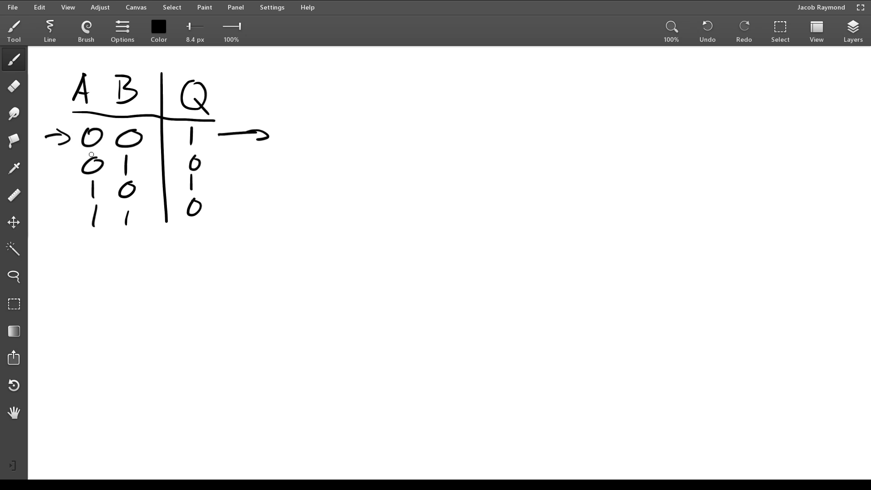
mouse_move(294, 123)
left_mouse_down()
mouse_move(283, 142)
mouse_move(301, 143)
mouse_move(297, 135)
left_mouse_up()
left_click_drag(284, 117, 308, 113)
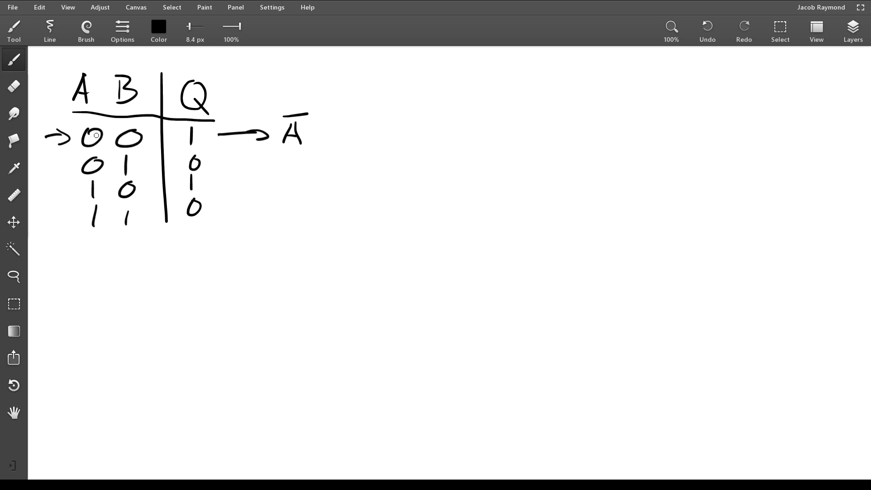
mouse_move(320, 119)
left_mouse_down()
mouse_move(333, 128)
mouse_move(321, 142)
mouse_move(336, 111)
left_mouse_up()
Mark row 10 with an arrow and write its minterm A B̄ after an arrow from its output
mouse_move(218, 181)
left_mouse_down()
mouse_move(252, 180)
mouse_move(247, 190)
left_mouse_up()
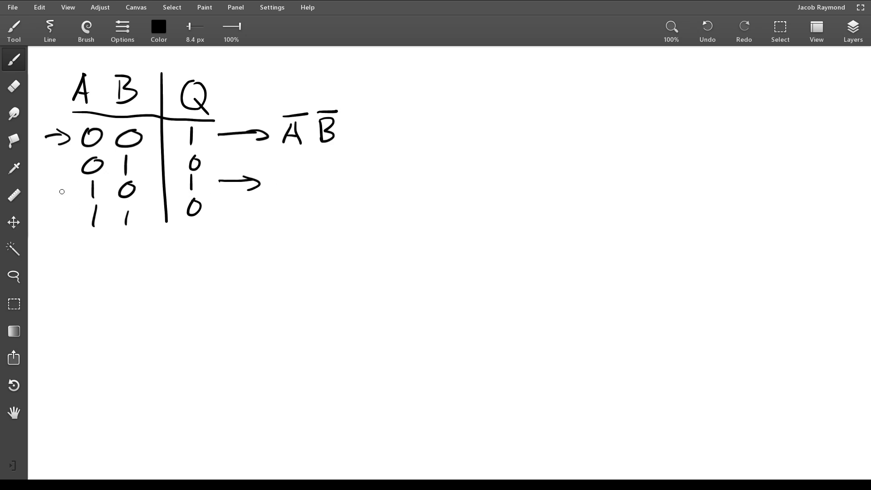
left_click_drag(54, 192, 78, 196)
left_click_drag(65, 188, 68, 202)
mouse_move(285, 171)
left_mouse_down()
mouse_move(276, 191)
mouse_move(295, 192)
mouse_move(290, 182)
left_mouse_up()
left_click_drag(316, 173, 316, 190)
left_click_drag(316, 171, 317, 190)
left_click_drag(309, 166, 327, 163)
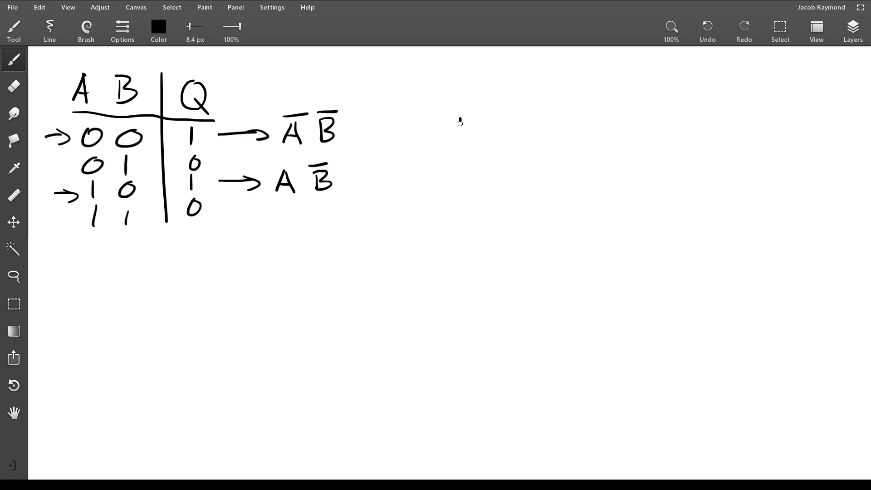
Write the equation Q = Ā B̄ + A B̄ to the right of the table
mouse_move(455, 141)
left_mouse_down()
mouse_move(469, 143)
mouse_move(466, 134)
left_mouse_up()
mouse_move(454, 115)
left_mouse_down()
mouse_move(476, 113)
mouse_move(501, 137)
left_mouse_up()
left_click_drag(499, 116, 501, 137)
mouse_move(491, 110)
left_mouse_down()
mouse_move(516, 109)
mouse_move(554, 127)
left_mouse_up()
mouse_move(548, 120)
left_mouse_down()
mouse_move(544, 136)
mouse_move(579, 138)
mouse_move(581, 128)
left_mouse_up()
mouse_move(598, 117)
left_mouse_down()
mouse_move(596, 136)
mouse_move(617, 101)
mouse_move(593, 125)
left_mouse_up()
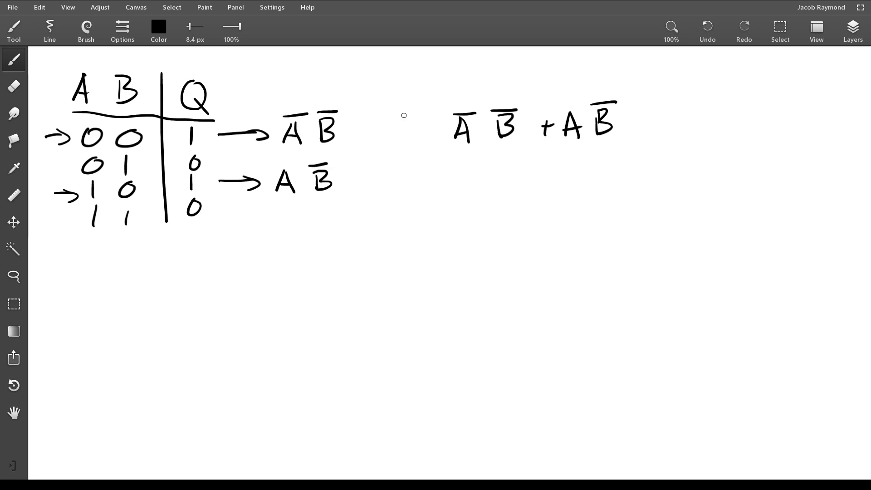
mouse_move(413, 119)
left_mouse_down()
mouse_move(408, 142)
mouse_move(424, 123)
left_mouse_up()
left_click_drag(413, 139, 419, 145)
left_click_drag(433, 129, 443, 133)
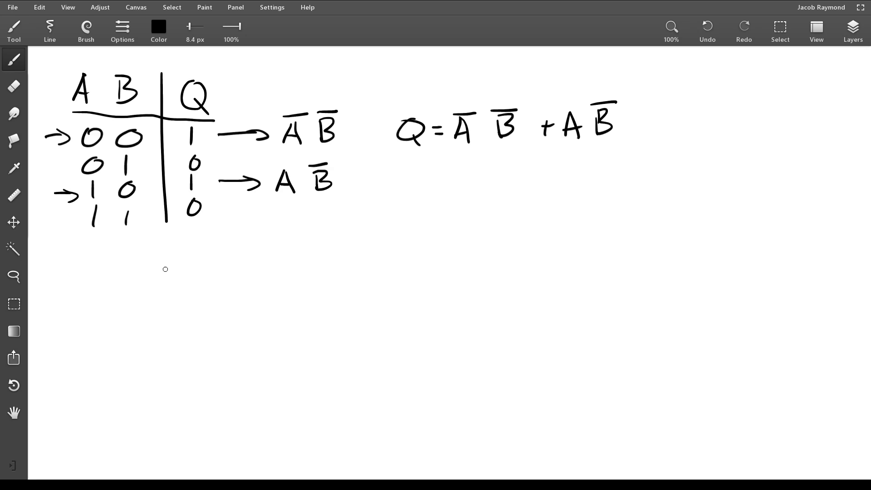
Write the term ĀB̄ underneath the table
mouse_move(157, 302)
left_mouse_down()
mouse_move(174, 299)
mouse_move(173, 291)
left_mouse_up()
left_click_drag(186, 278, 186, 295)
mouse_move(186, 277)
left_mouse_down()
mouse_move(199, 286)
mouse_move(186, 296)
left_mouse_up()
left_click_drag(157, 270, 174, 270)
left_click_drag(188, 273, 207, 271)
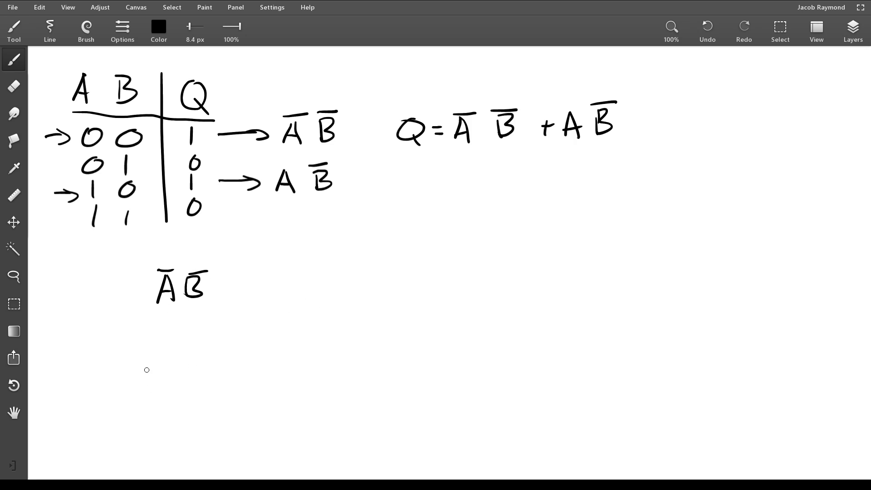
Write Ā AND B̄ below ĀB̄, underline it, and circle the Ā and B̄ factors
mouse_move(142, 380)
left_mouse_down()
mouse_move(159, 377)
mouse_move(158, 368)
left_mouse_up()
left_click_drag(140, 348, 161, 348)
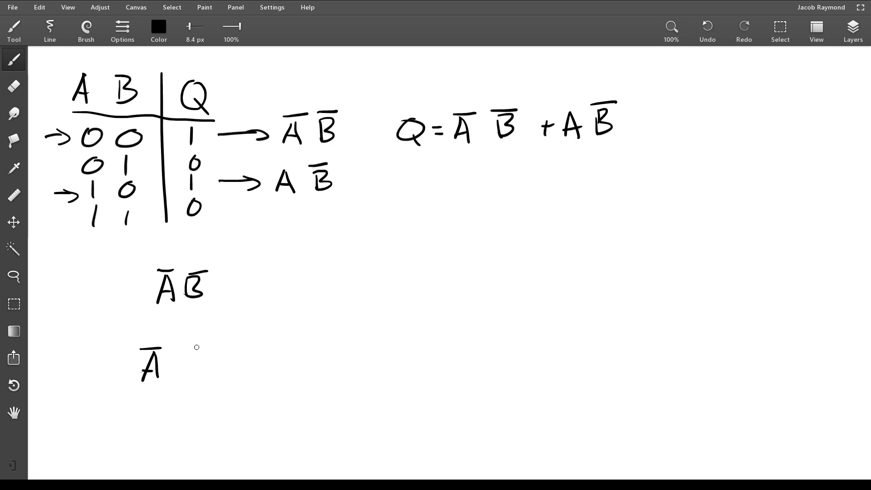
mouse_move(190, 374)
left_mouse_down()
mouse_move(203, 377)
mouse_move(200, 360)
mouse_move(244, 343)
left_mouse_up()
left_click_drag(244, 344, 243, 360)
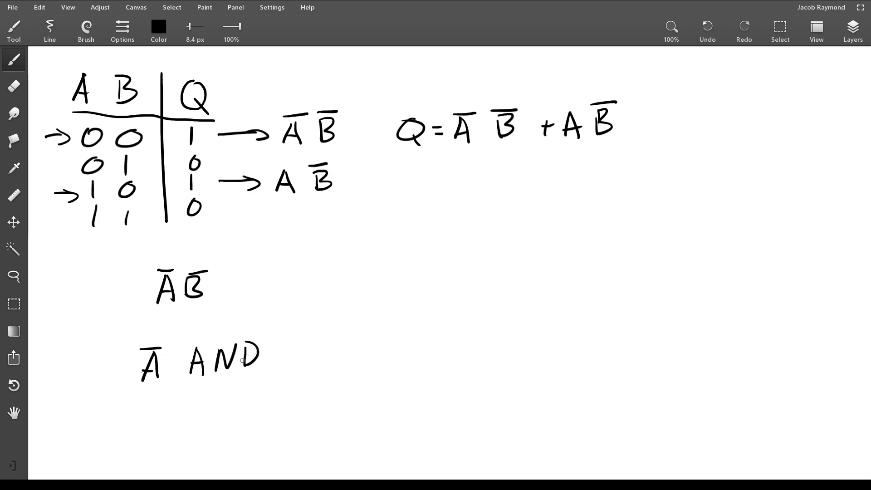
left_click_drag(290, 344, 290, 365)
mouse_move(290, 341)
left_mouse_down()
mouse_move(305, 356)
mouse_move(290, 366)
left_mouse_up()
left_click_drag(288, 337, 308, 336)
left_click_drag(126, 394, 316, 379)
left_click_drag(160, 332, 167, 333)
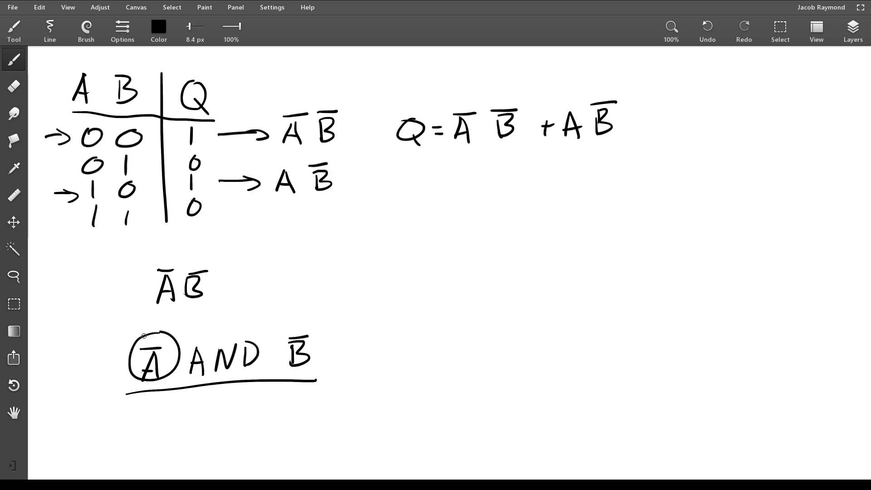
left_click_drag(313, 316, 317, 317)
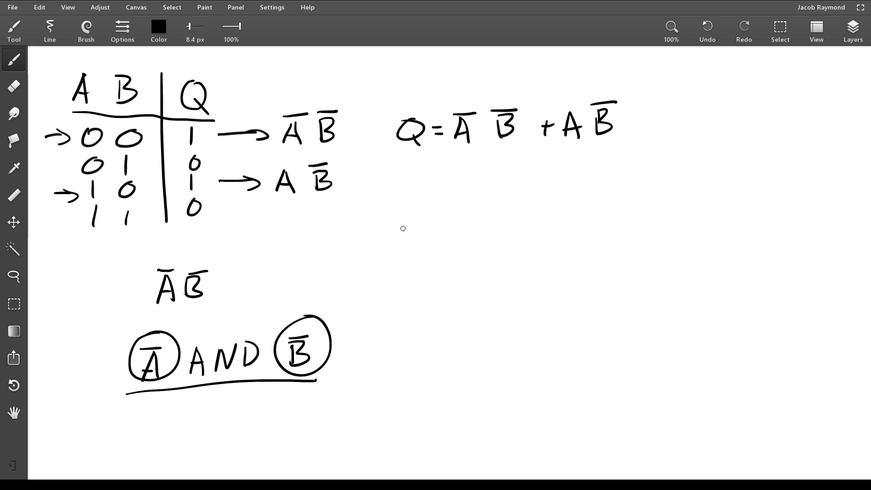
Write the note Ā = 1 ⇒ A = 0 below the equation
mouse_move(398, 239)
left_mouse_down()
mouse_move(417, 236)
mouse_move(414, 224)
left_mouse_up()
left_click_drag(401, 206, 450, 216)
left_click_drag(435, 227, 450, 226)
mouse_move(467, 209)
left_mouse_down()
mouse_move(466, 228)
mouse_move(515, 213)
left_mouse_up()
left_click_drag(499, 223, 570, 227)
left_click_drag(556, 220, 592, 214)
left_click_drag(581, 220, 611, 209)
mouse_move(409, 268)
left_mouse_down()
mouse_move(403, 293)
mouse_move(428, 268)
left_mouse_up()
Write the note B̄ = 1 ⇒ B = 0 beneath it
mouse_move(437, 279)
left_mouse_down()
mouse_move(451, 277)
mouse_move(452, 286)
left_mouse_up()
mouse_move(469, 272)
left_mouse_down()
mouse_move(471, 289)
mouse_move(516, 274)
left_mouse_up()
left_click_drag(494, 286, 517, 281)
mouse_move(507, 264)
left_mouse_down()
mouse_move(521, 271)
mouse_move(509, 289)
left_mouse_up()
left_click_drag(566, 254, 568, 279)
mouse_move(569, 255)
left_mouse_down()
mouse_move(585, 273)
mouse_move(573, 281)
left_mouse_up()
left_click_drag(601, 267, 616, 264)
left_click_drag(598, 276, 635, 259)
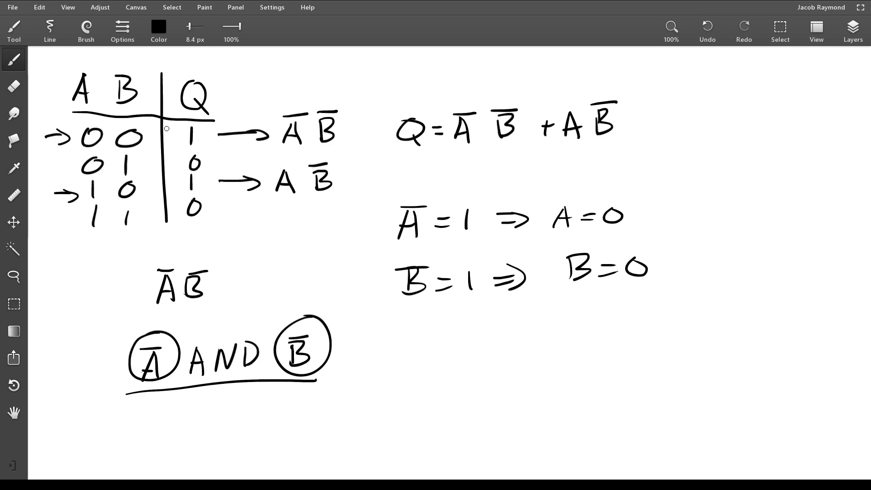
mouse_move(538, 181)
left_mouse_down()
mouse_move(542, 191)
mouse_move(540, 185)
left_mouse_up()
left_click_drag(363, 265, 370, 264)
key("e")
left_click_drag(346, 260, 368, 264)
key("b")
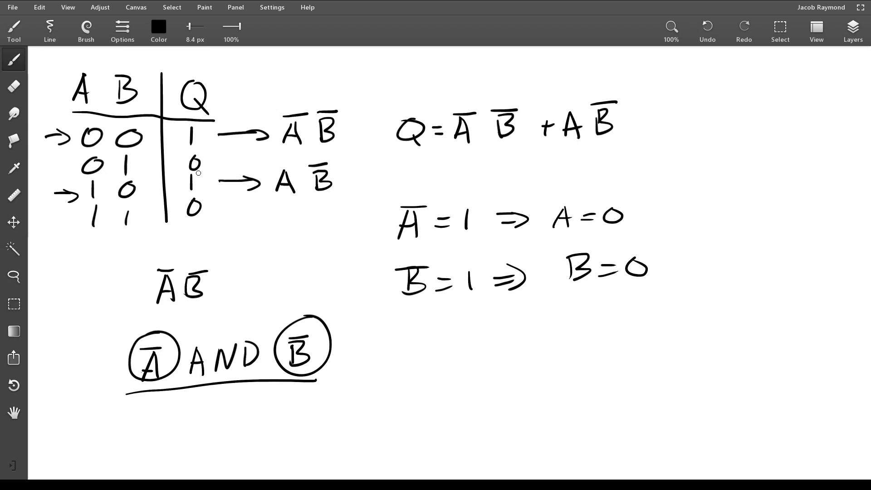